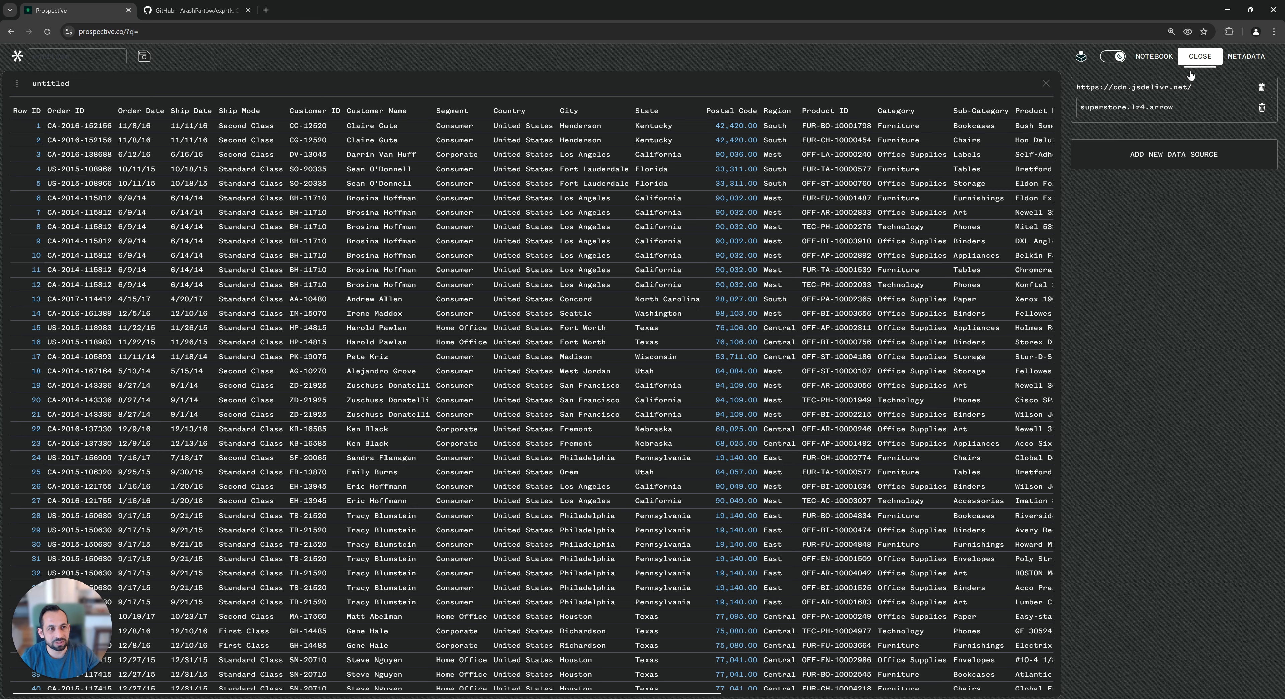
Open the view settings, group the data grid by State, and show only the Sales column
click(1195, 60)
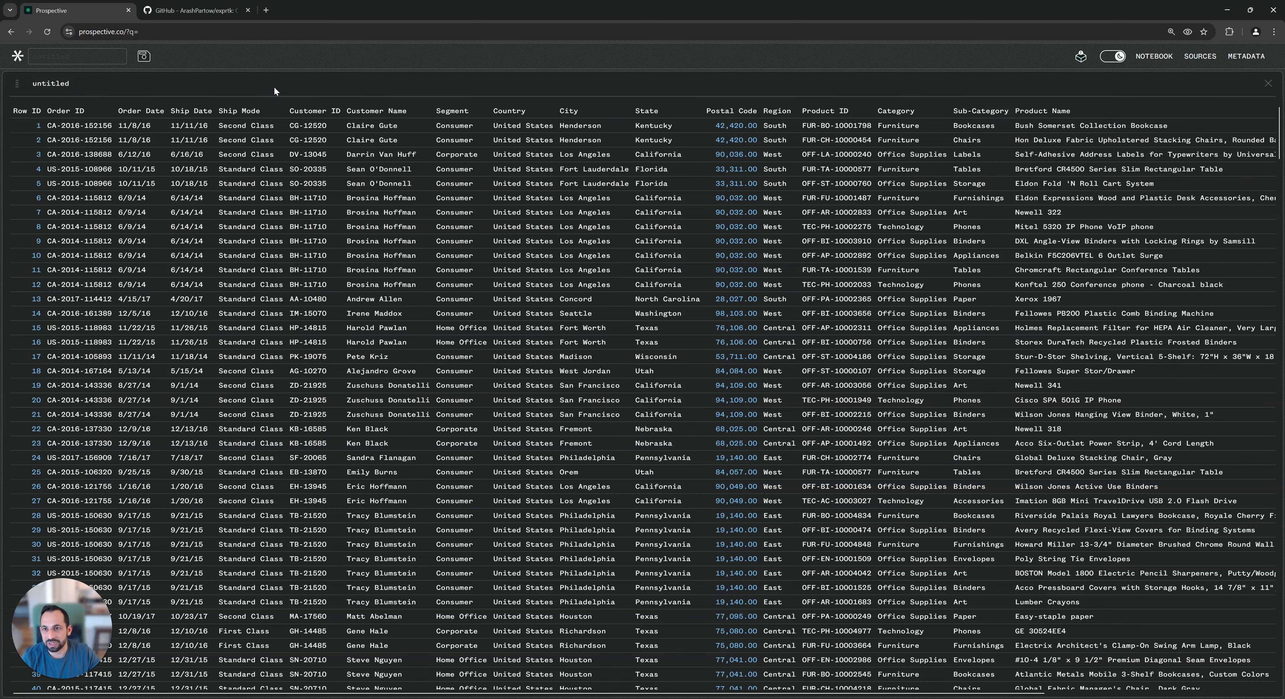
click(52, 84)
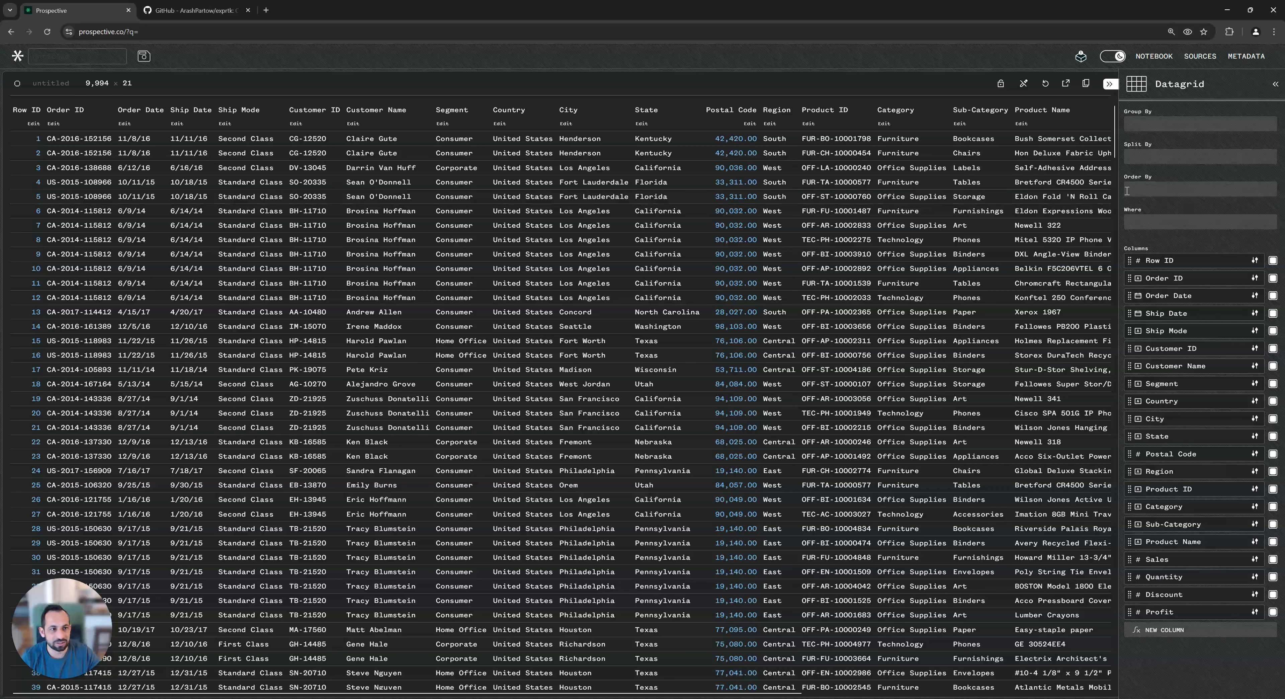
drag(1116, 184, 703, 191)
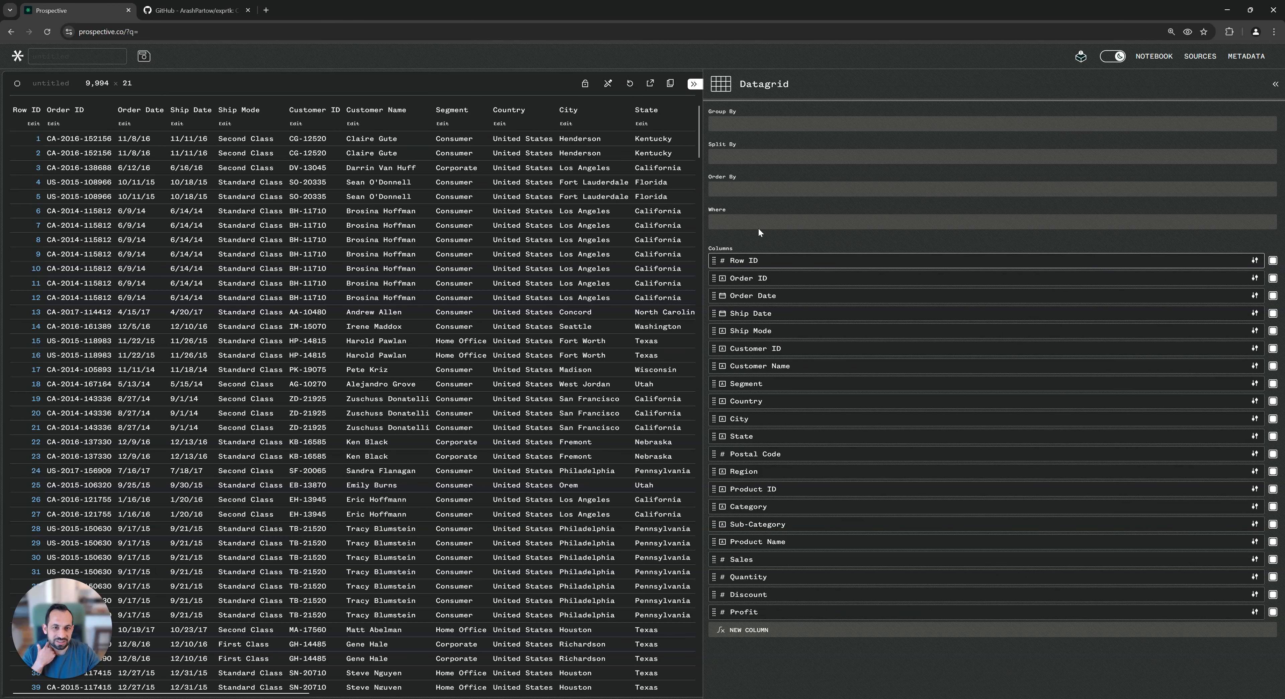
click(734, 119)
text(state)
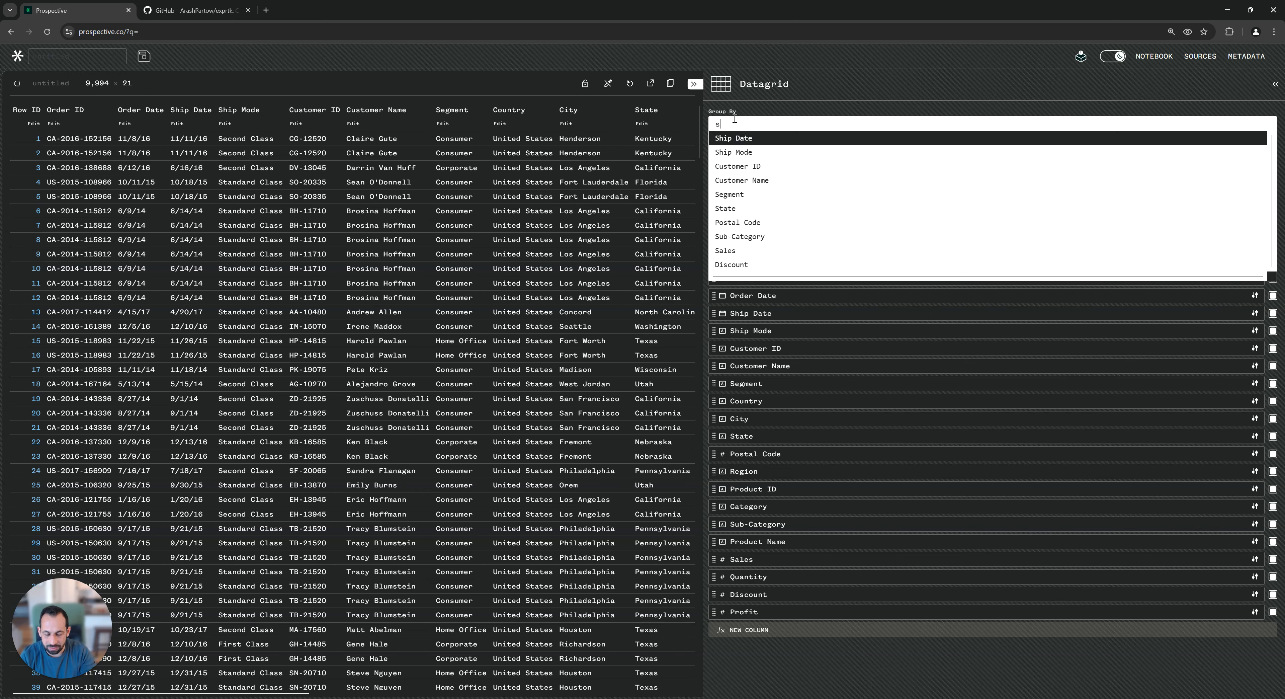
key(Return)
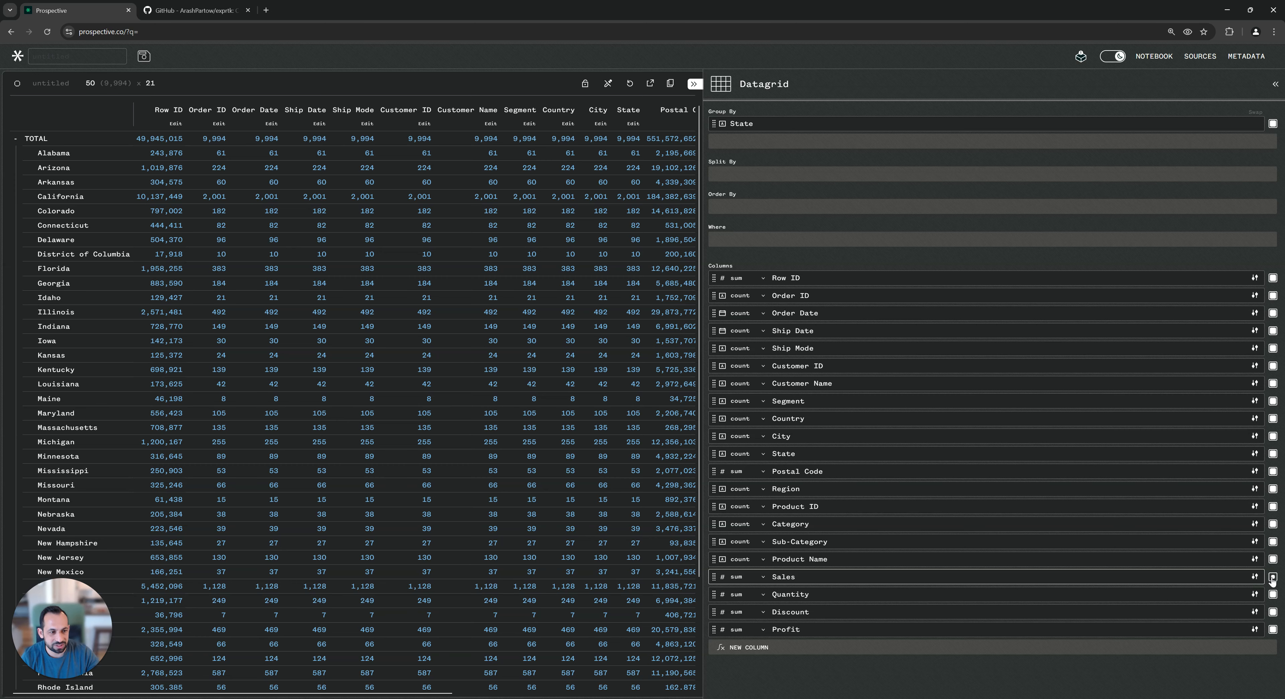
shift+click(1273, 578)
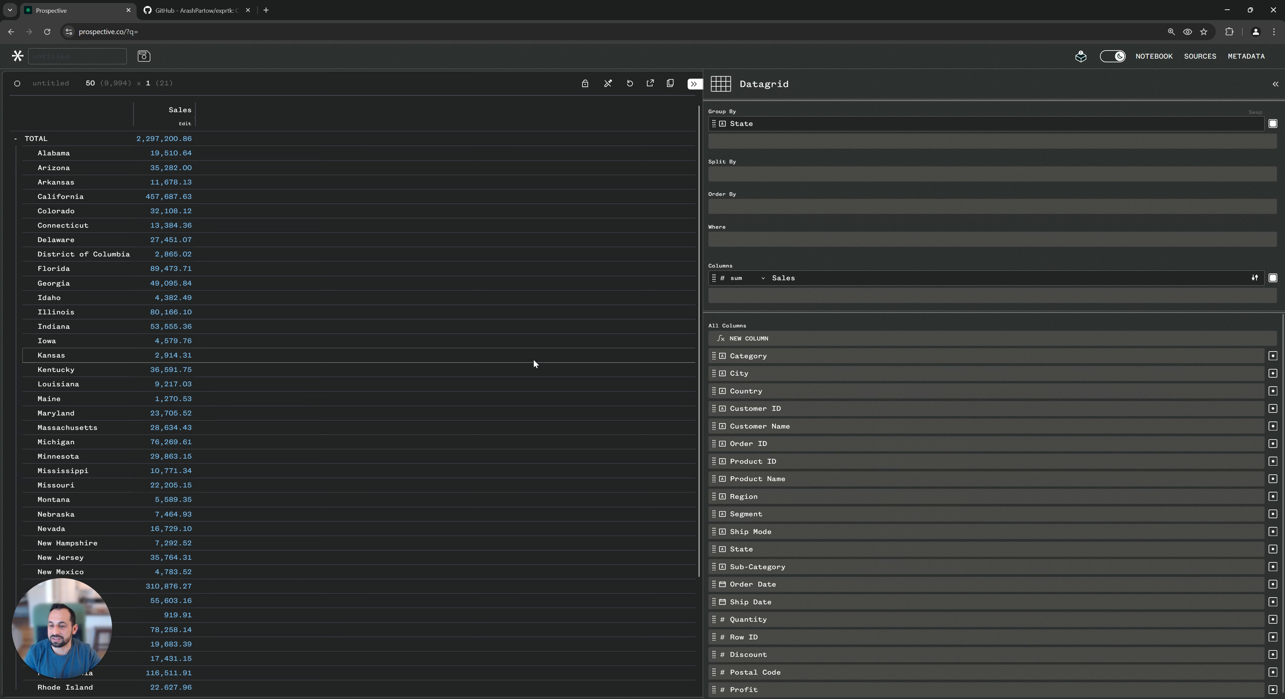
Start a new computed column and name it Tax
click(750, 341)
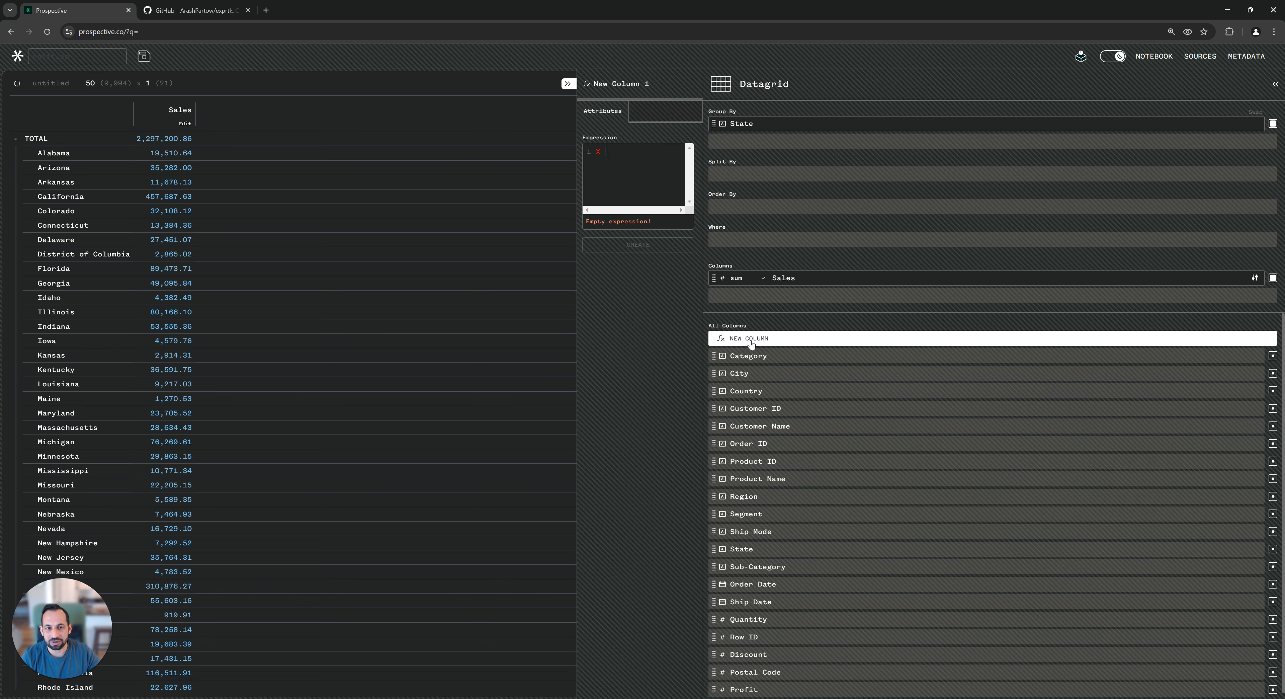
drag(577, 293, 391, 286)
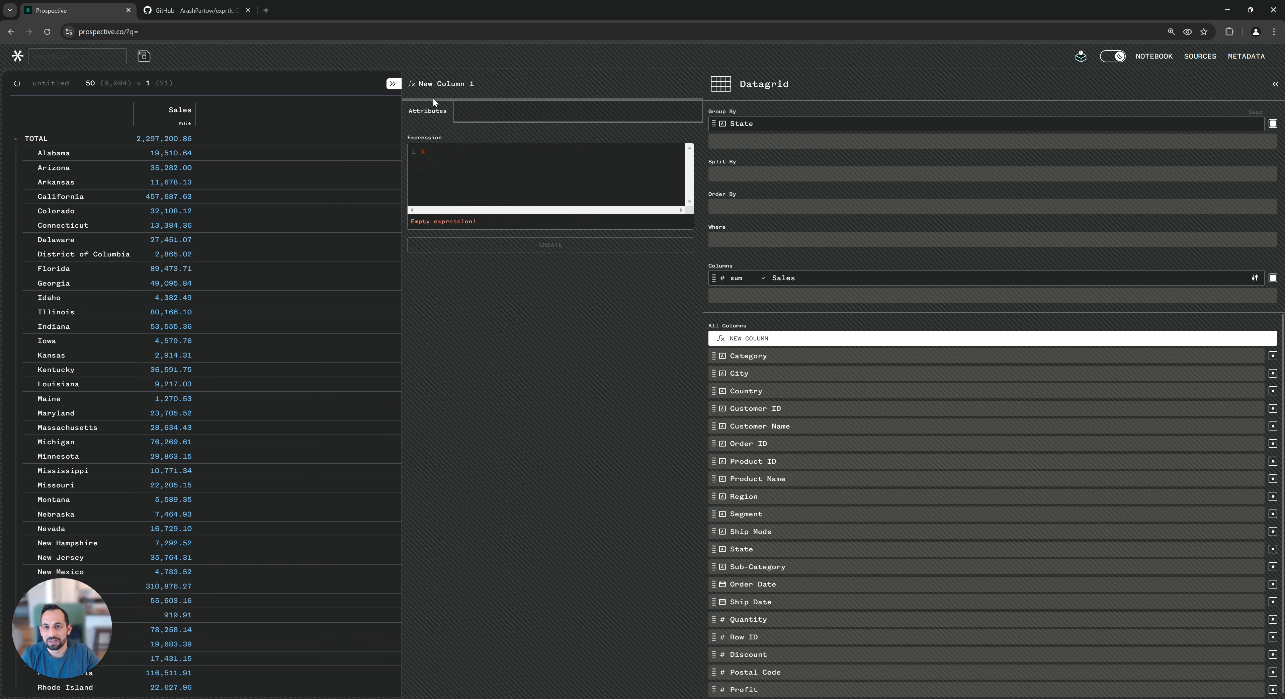
key(BackSpace)
text(Tax)
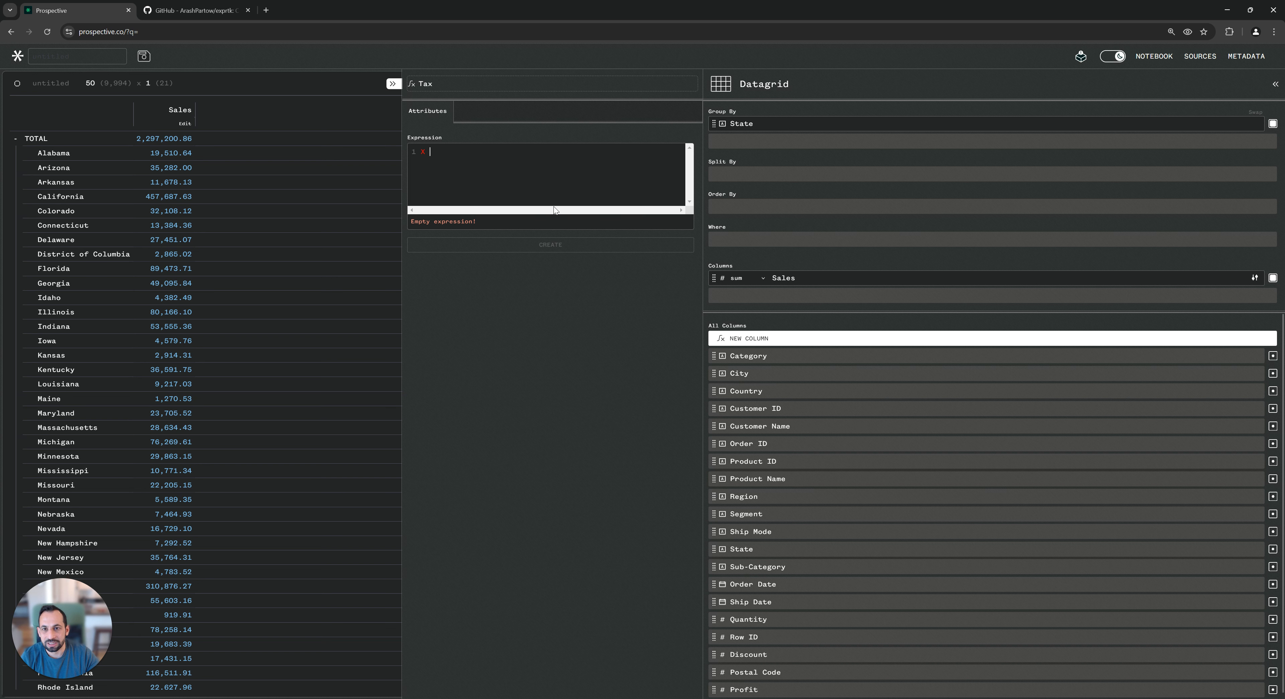
Enter the expression "Sales" * 0.10 for Tax and create the column
text(")
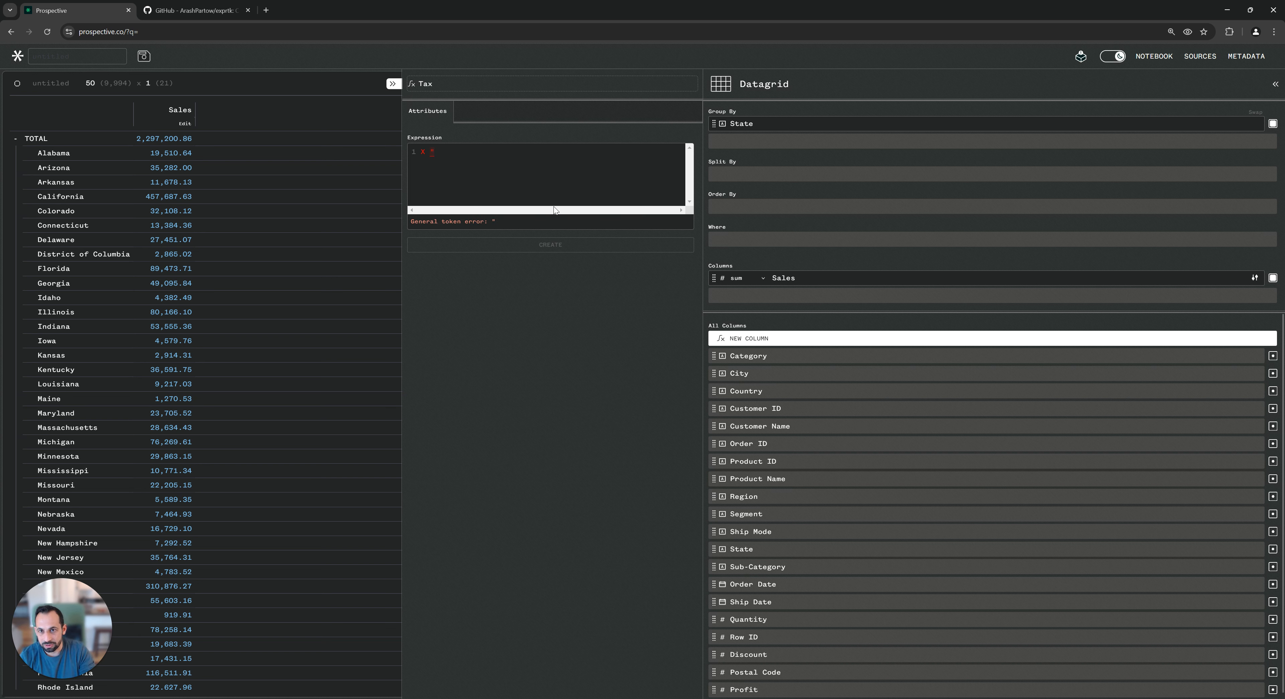
text(Sate)
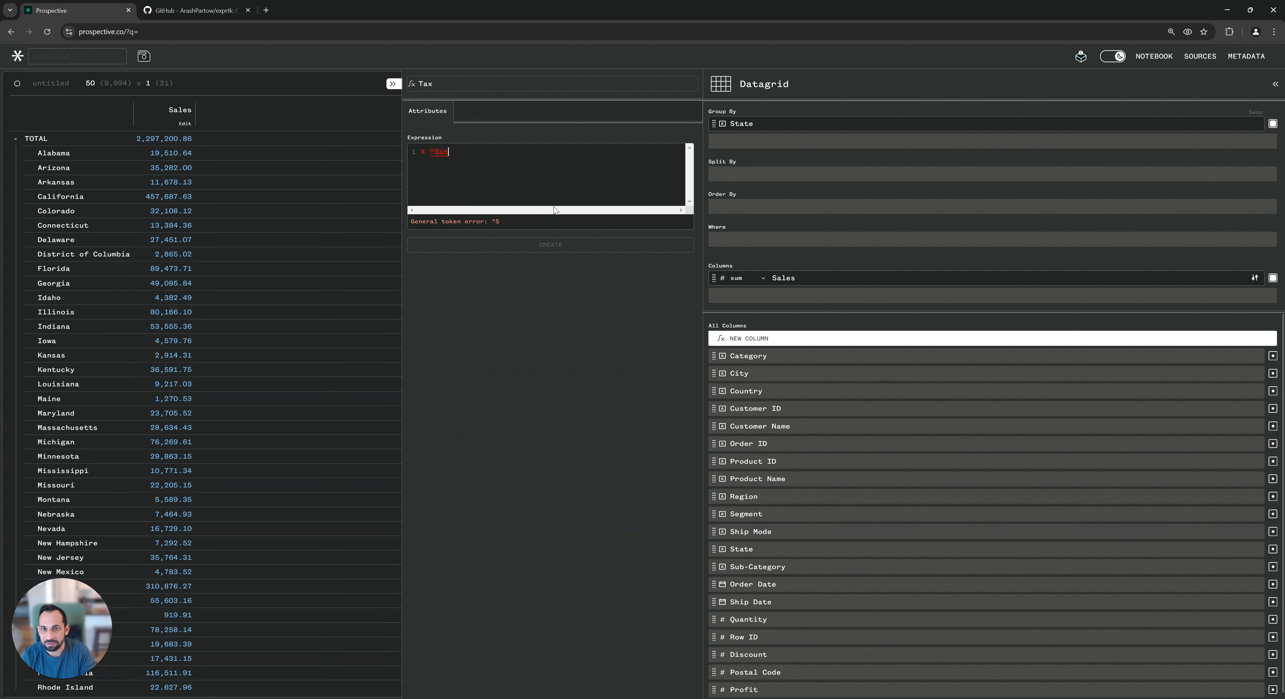
key(BackSpace)
text(les")
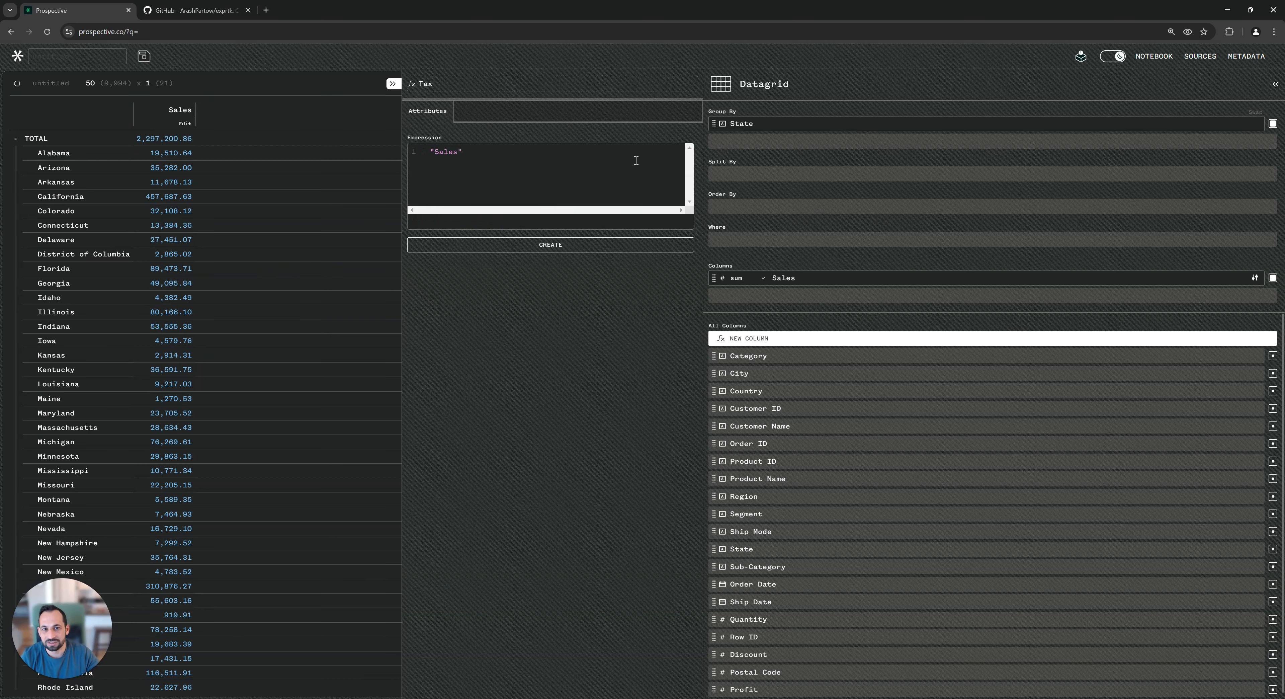
click(513, 162)
text(* 0.10)
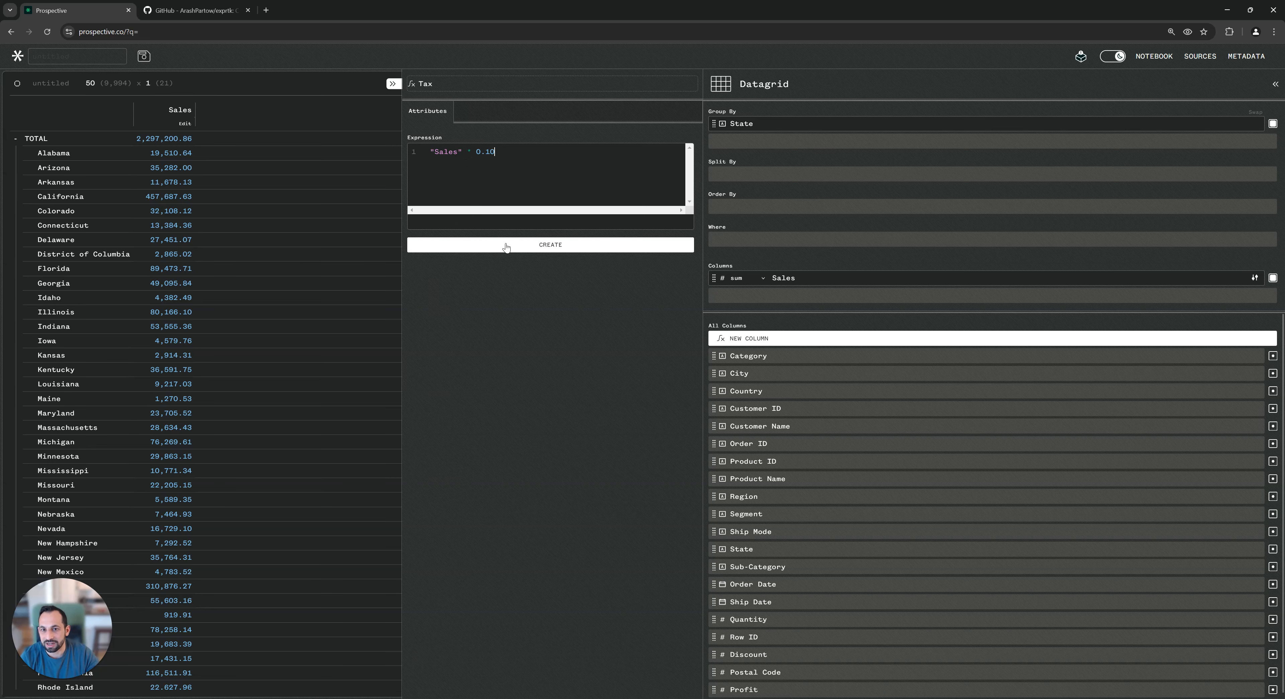
click(532, 245)
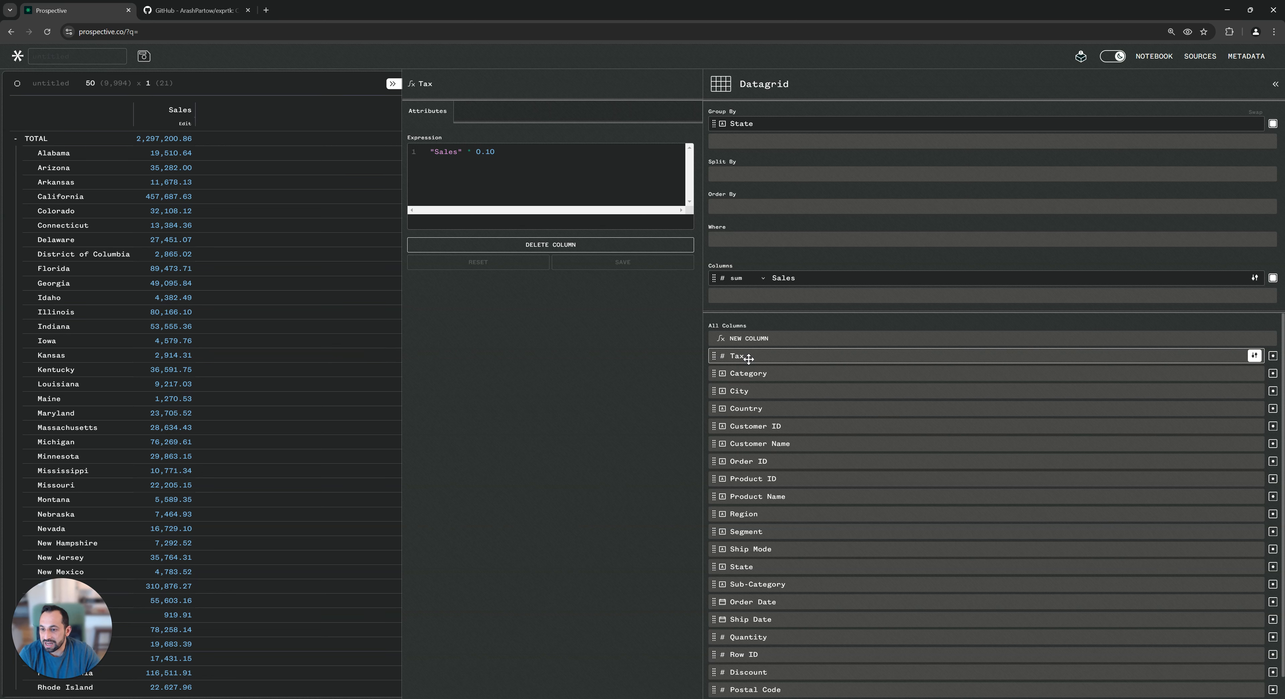
Add the Tax column to the displayed columns and consult the ExprTk README in the GitHub tab
drag(749, 357, 780, 298)
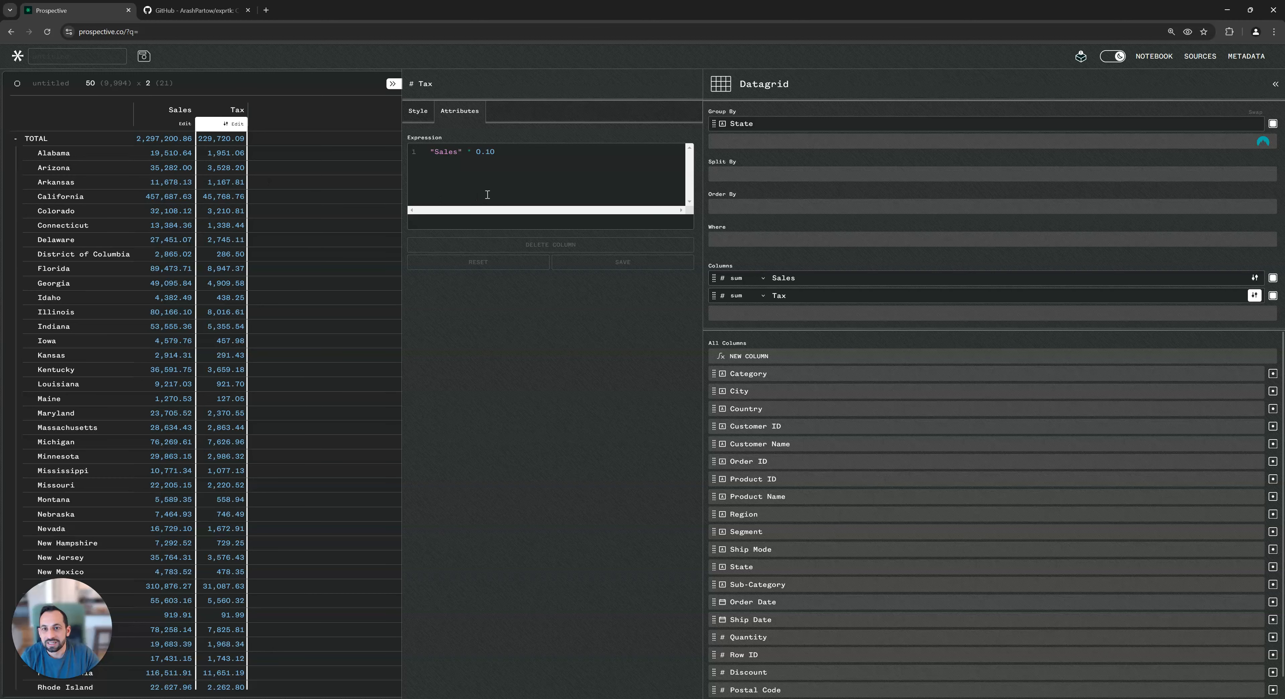
click(546, 173)
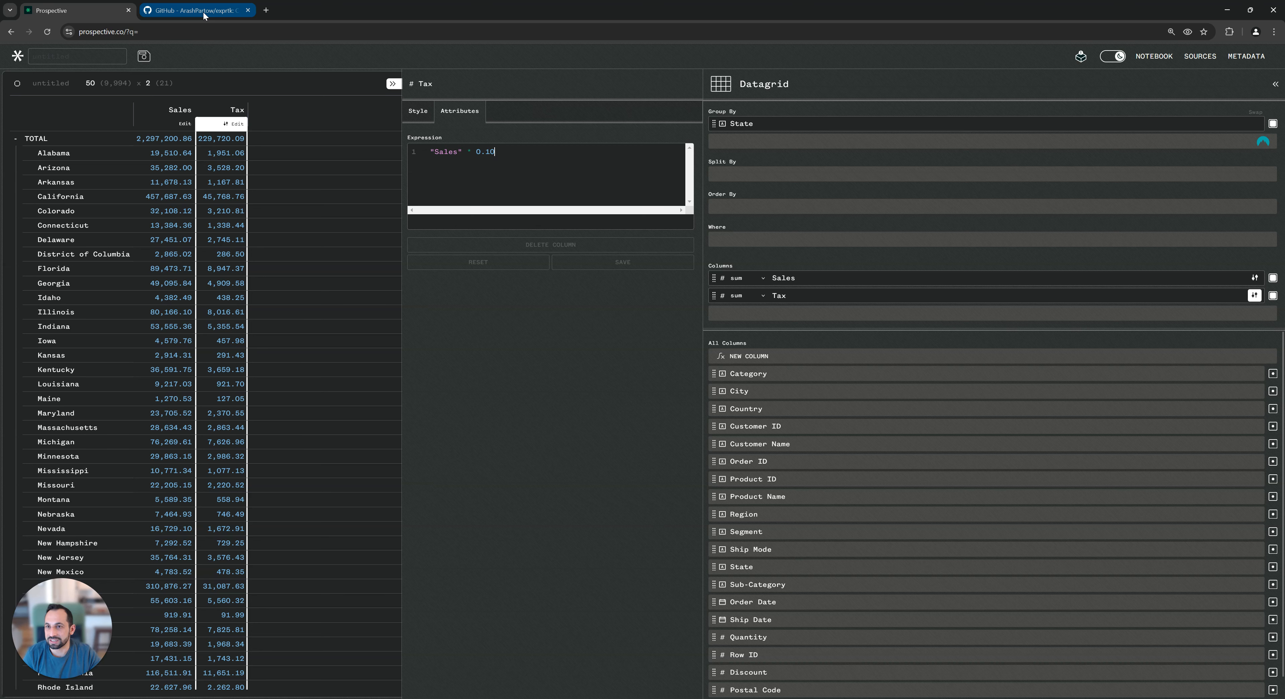
mouse_move(203, 15)
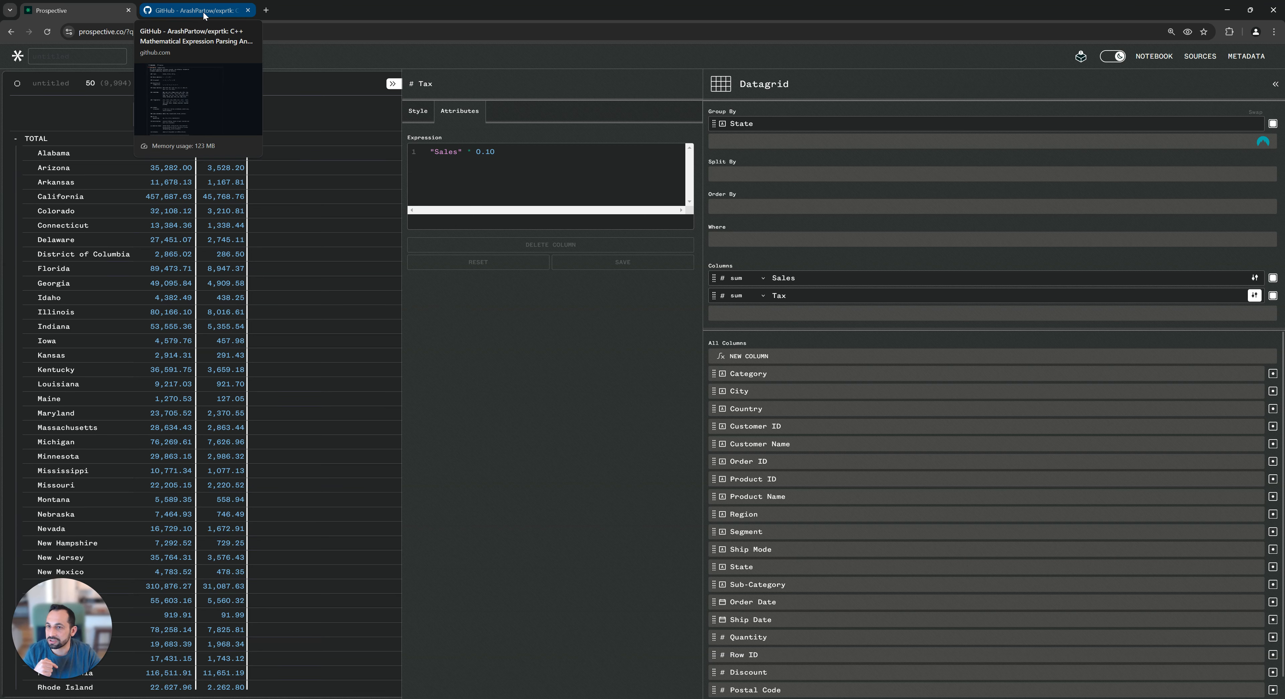
click(204, 13)
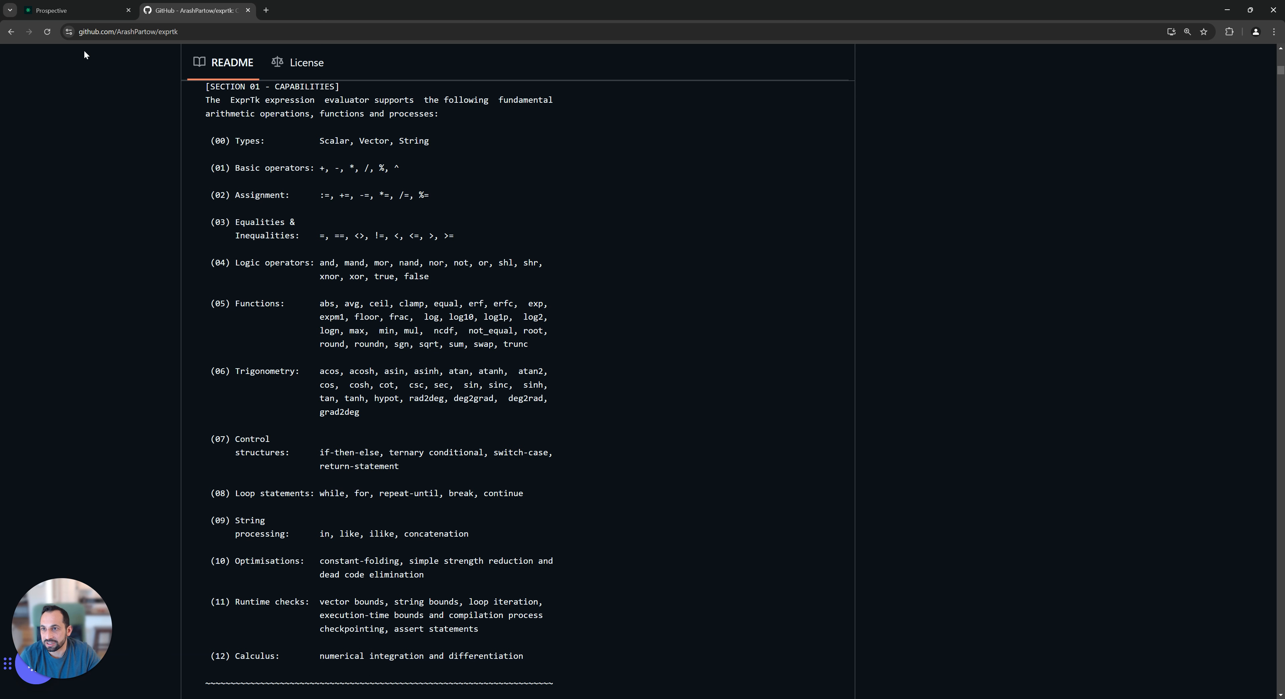
click(90, 15)
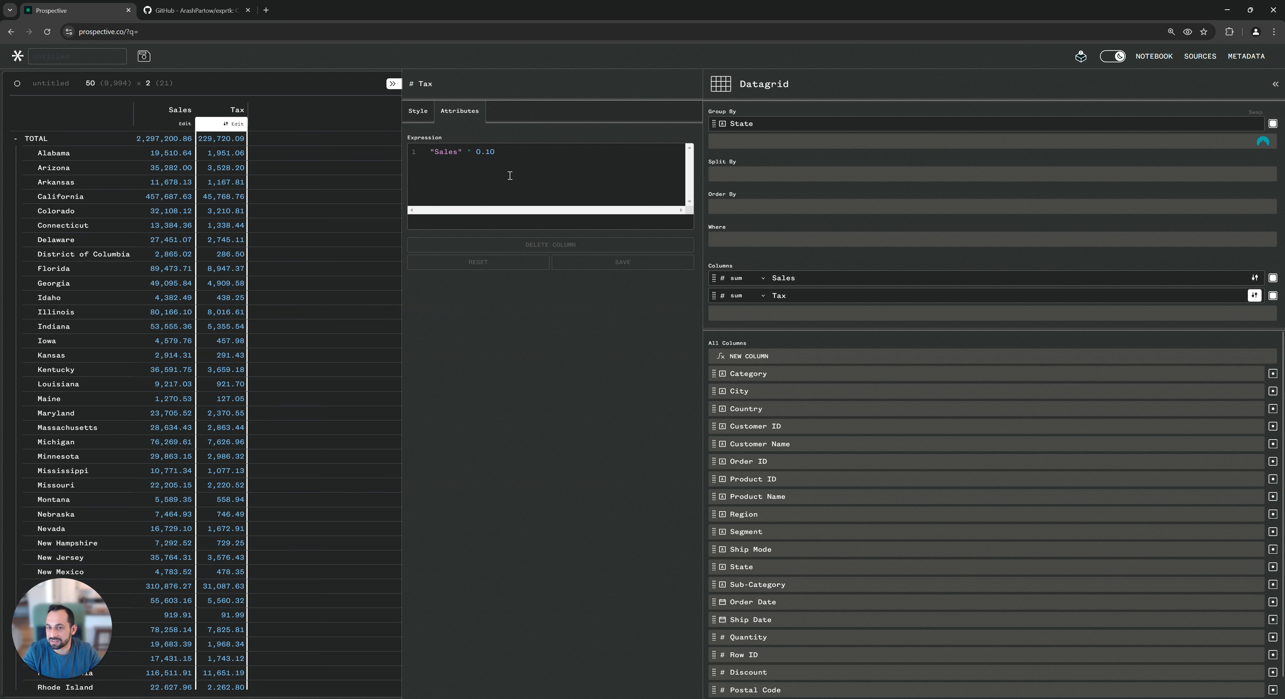
Replace the Tax expression with if ("State" == 'California') "Sales" * .10
drag(537, 158, 426, 149)
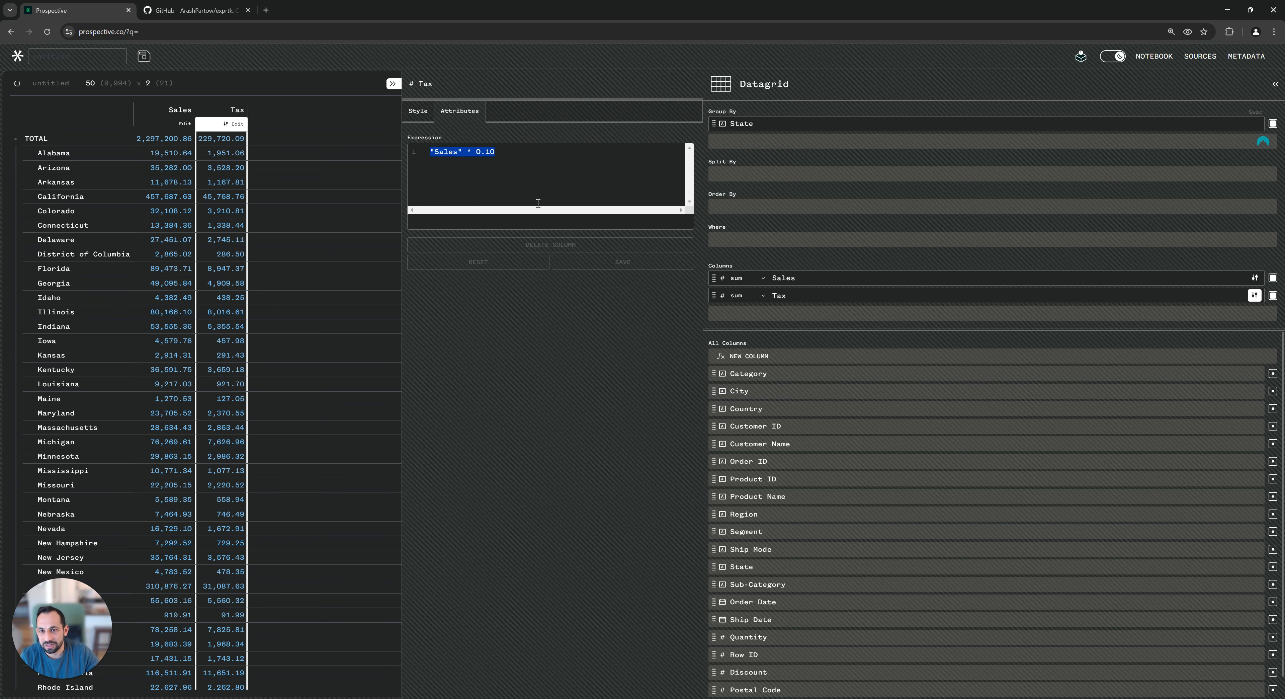
key(BackSpace)
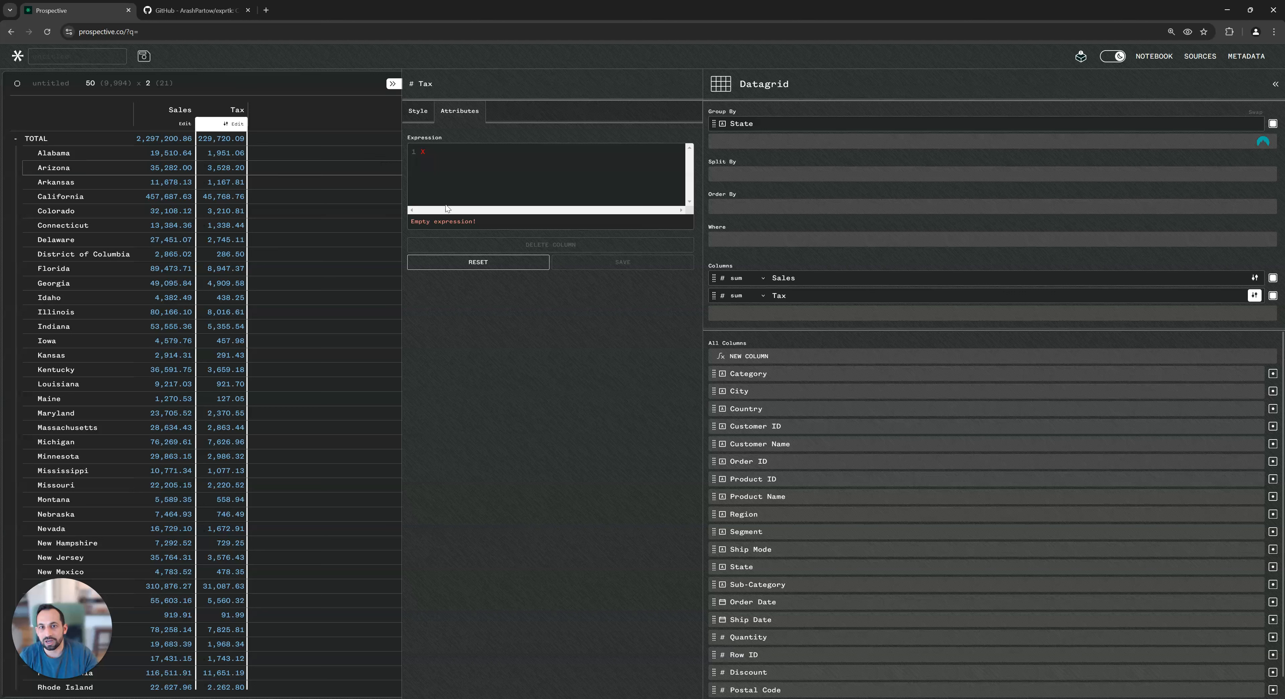
text(if)
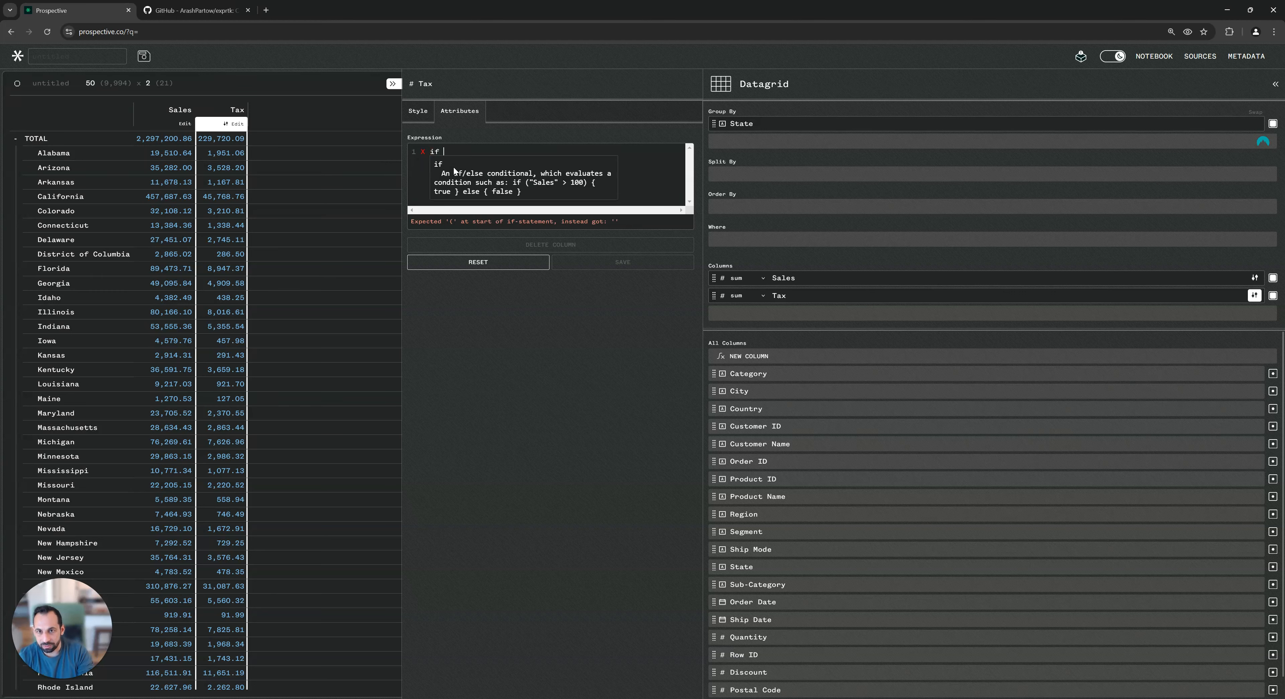
text( ()
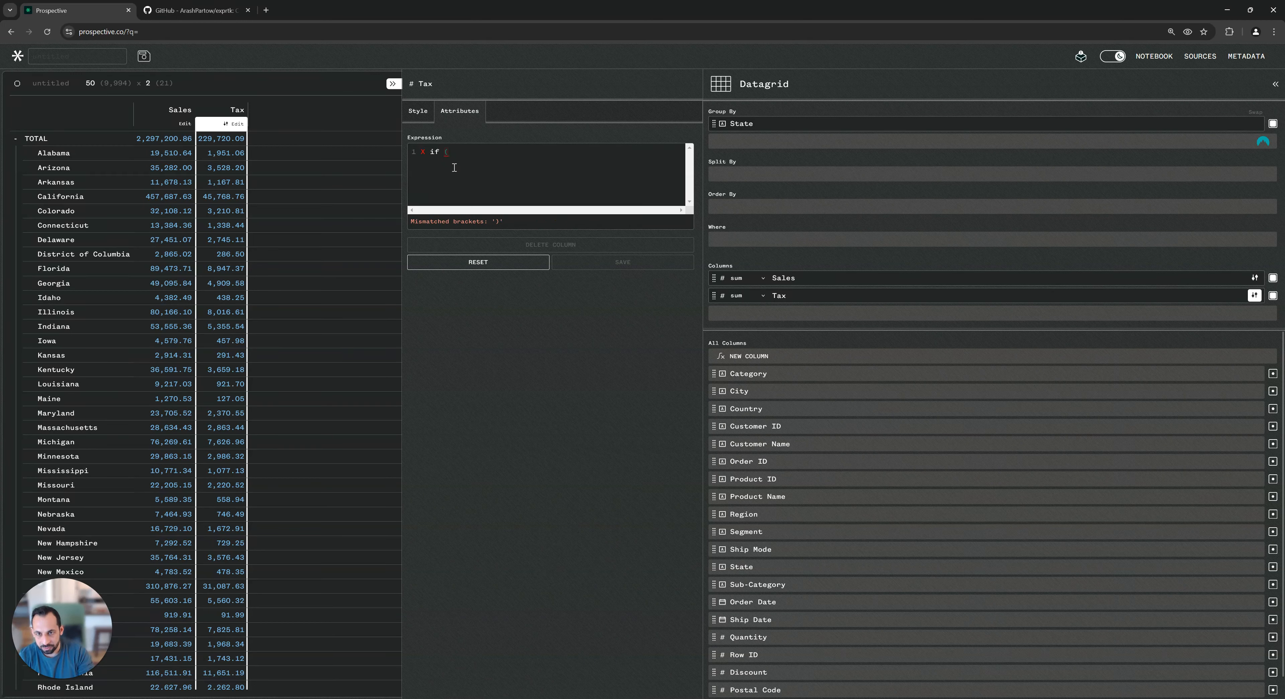
text(")
text(Stat)
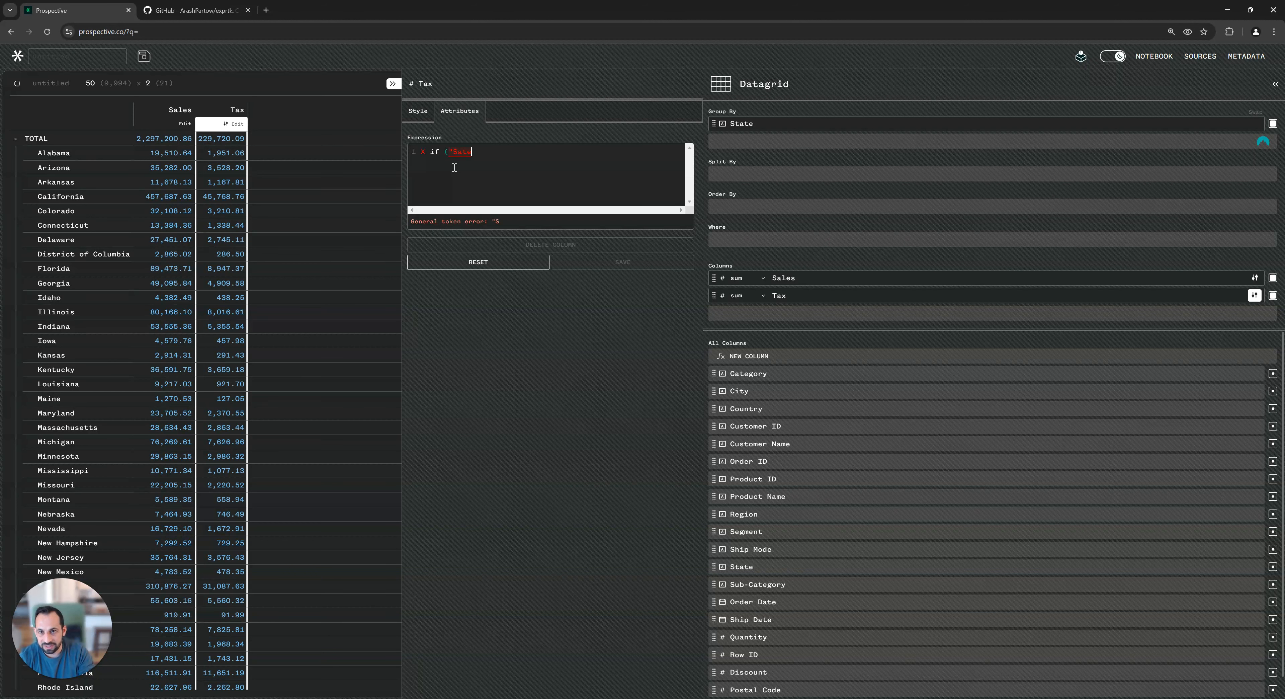
key(BackSpace)
text(tate")
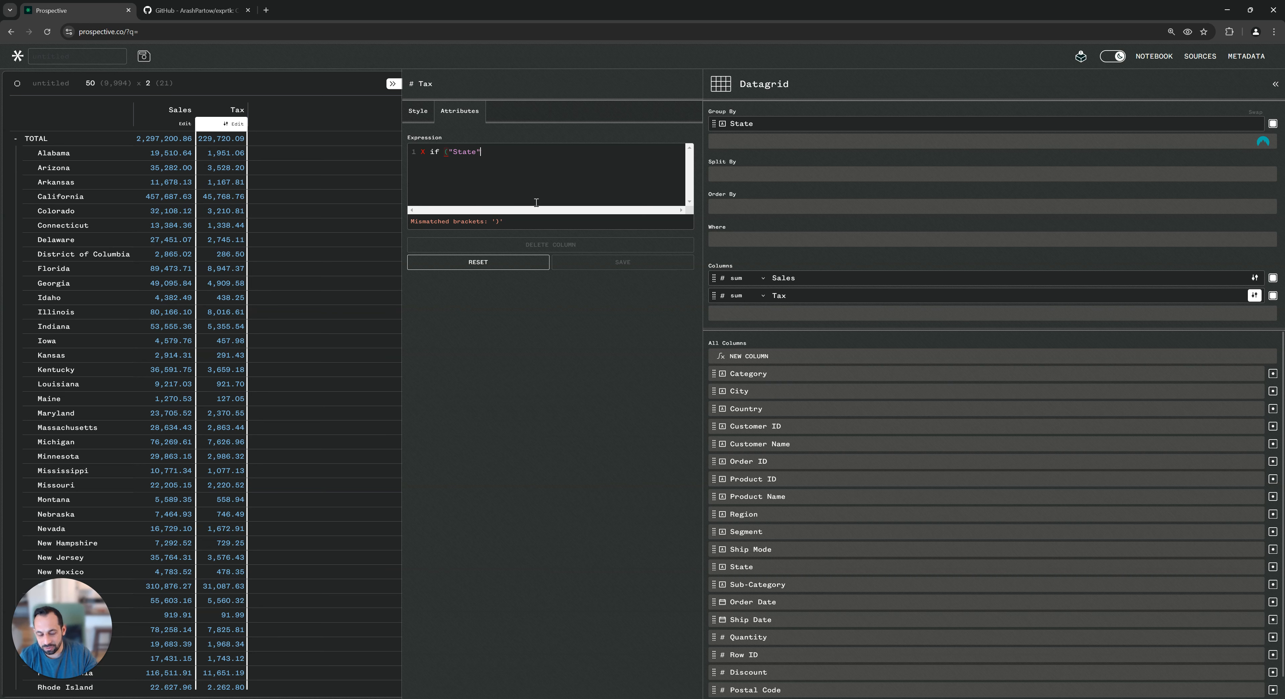
text( == 'Cal)
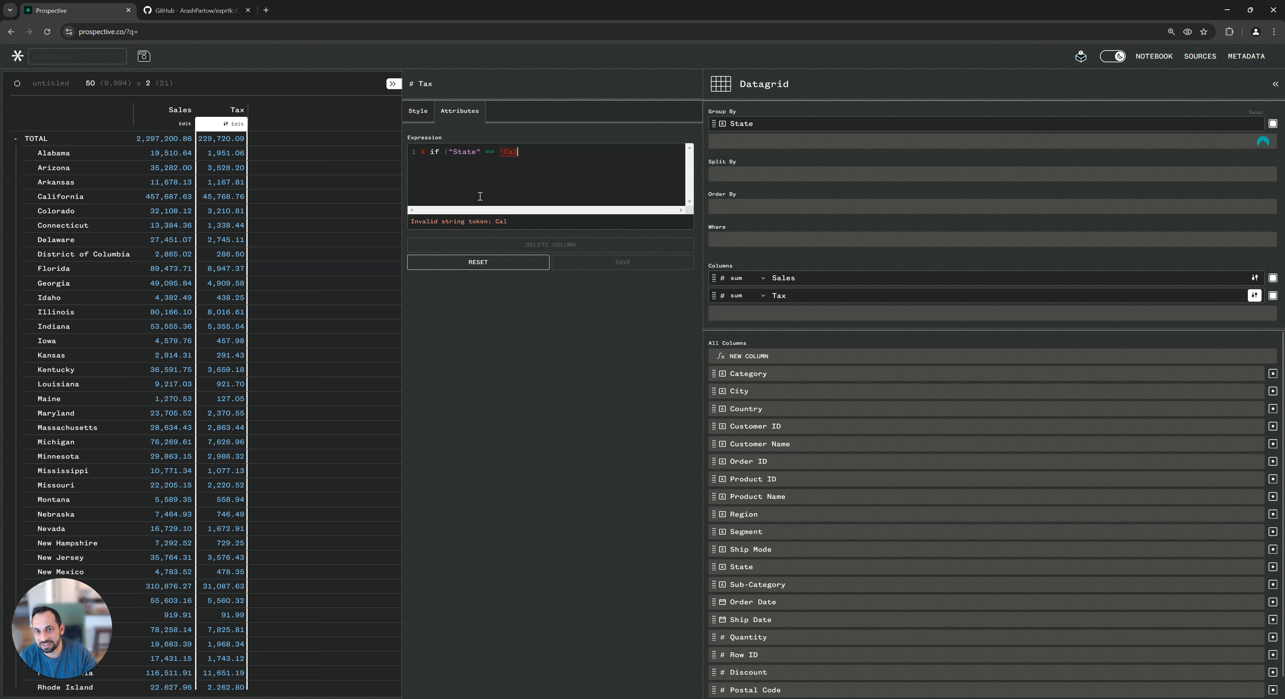
text(ifornia)
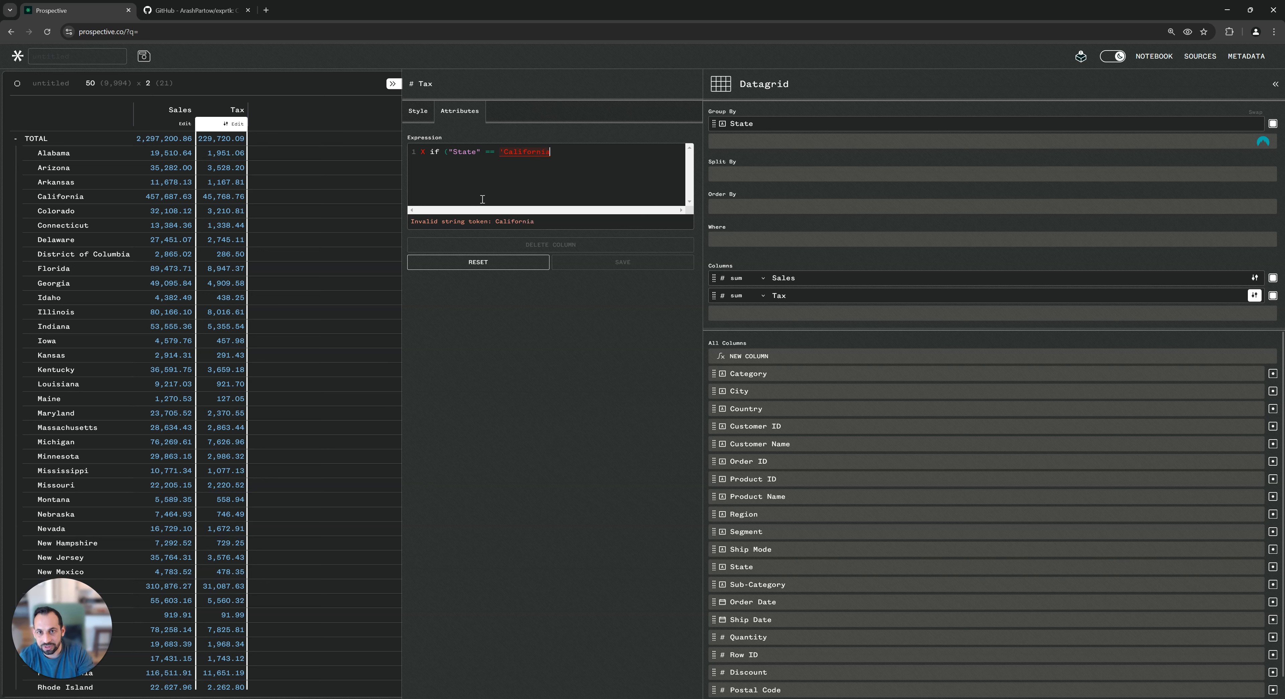
text(') )
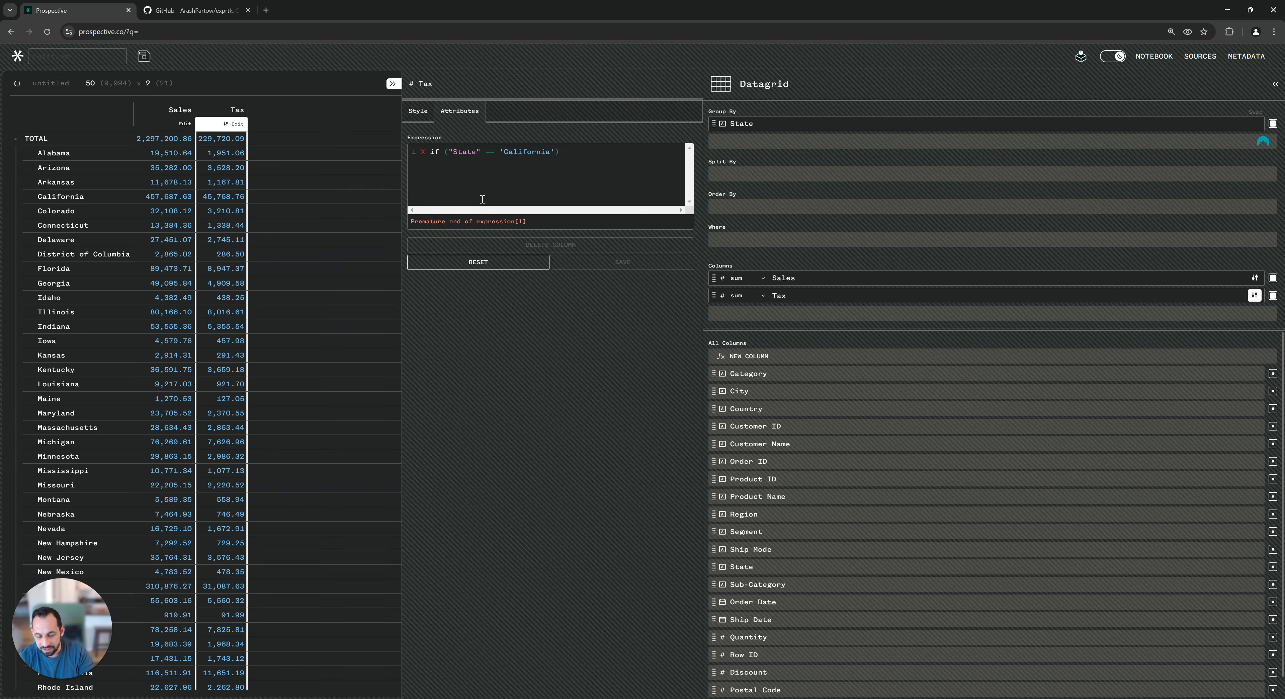
text("Sales)
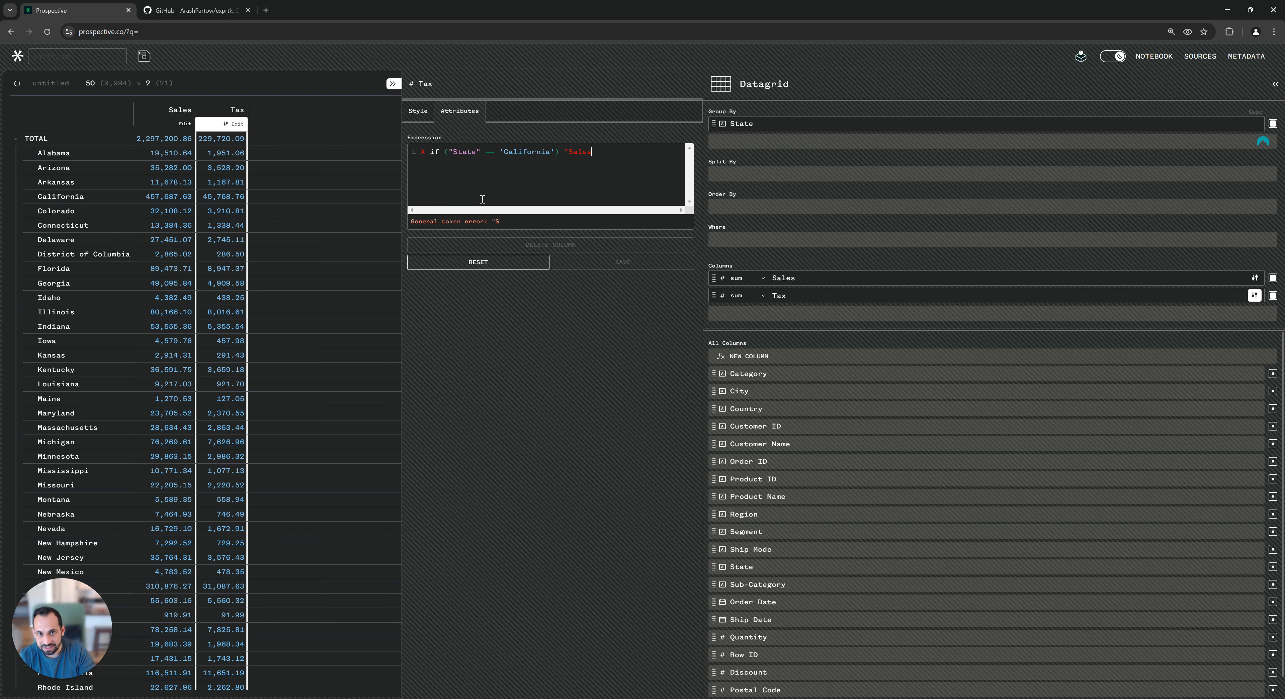
text(" * )
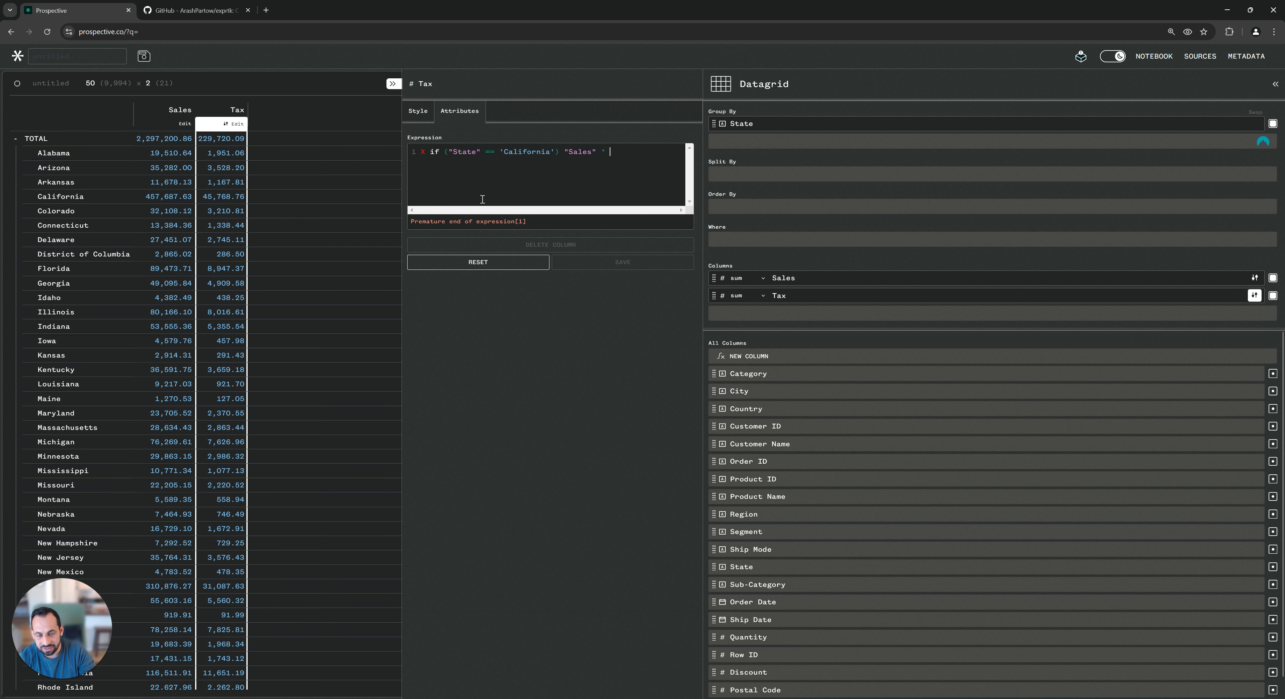
text(.10;)
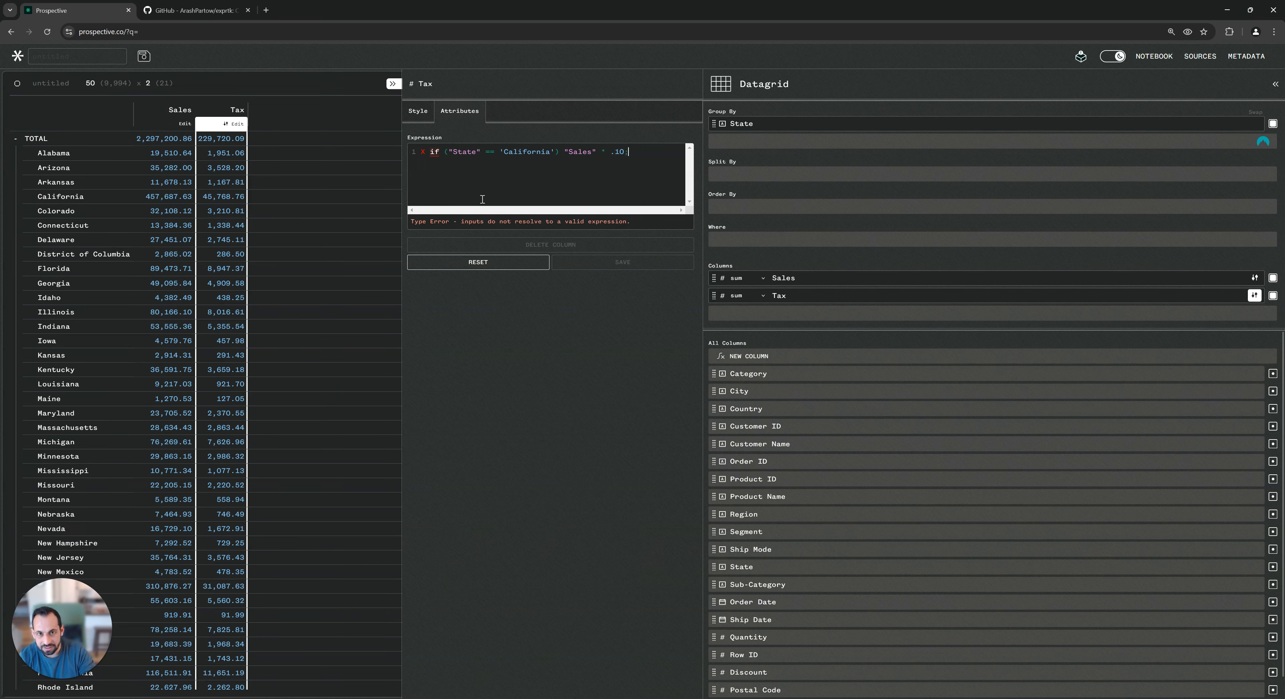
Extend the Tax expression with else if New York "Sales" * .15 and else "Sales" * 0.5, then save it
key(ctrl+a)
key(ctrl+c)
click(483, 199)
key(Return)
text(else)
key(ctrl+v)
double_click(546, 161)
text(New York)
click(637, 162)
key(BackSpace)
text(5)
key(Return)
text(else)
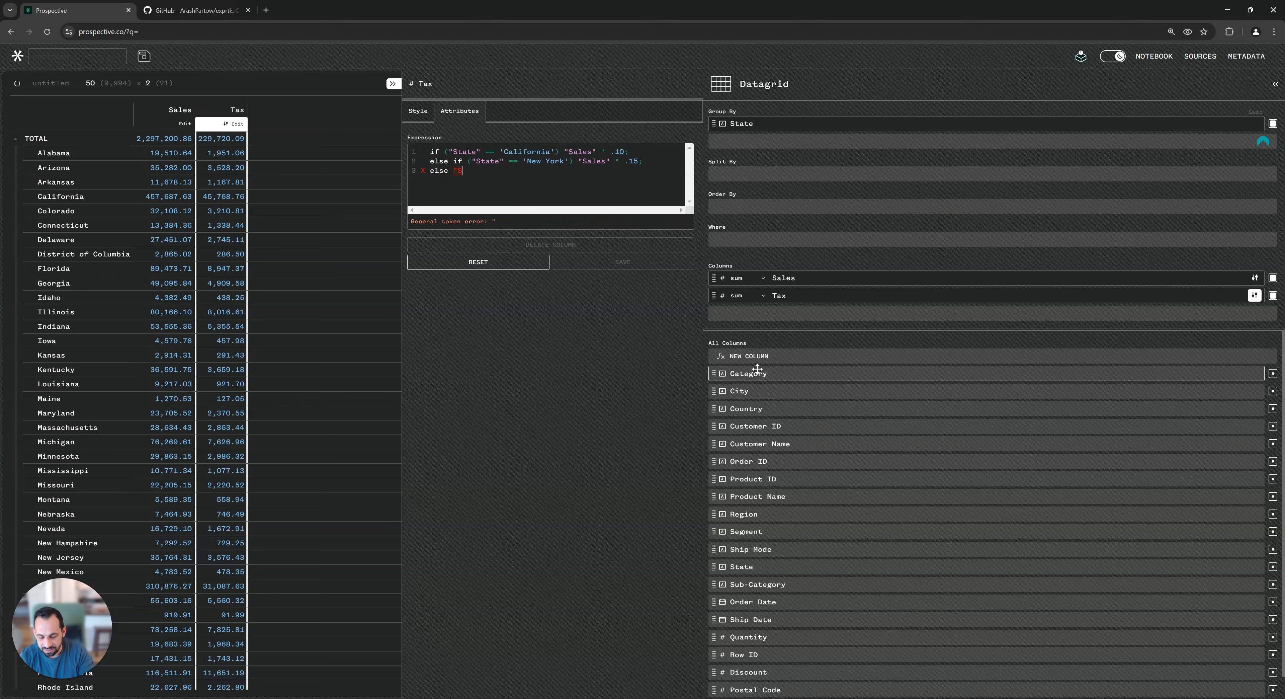
text(s" * )
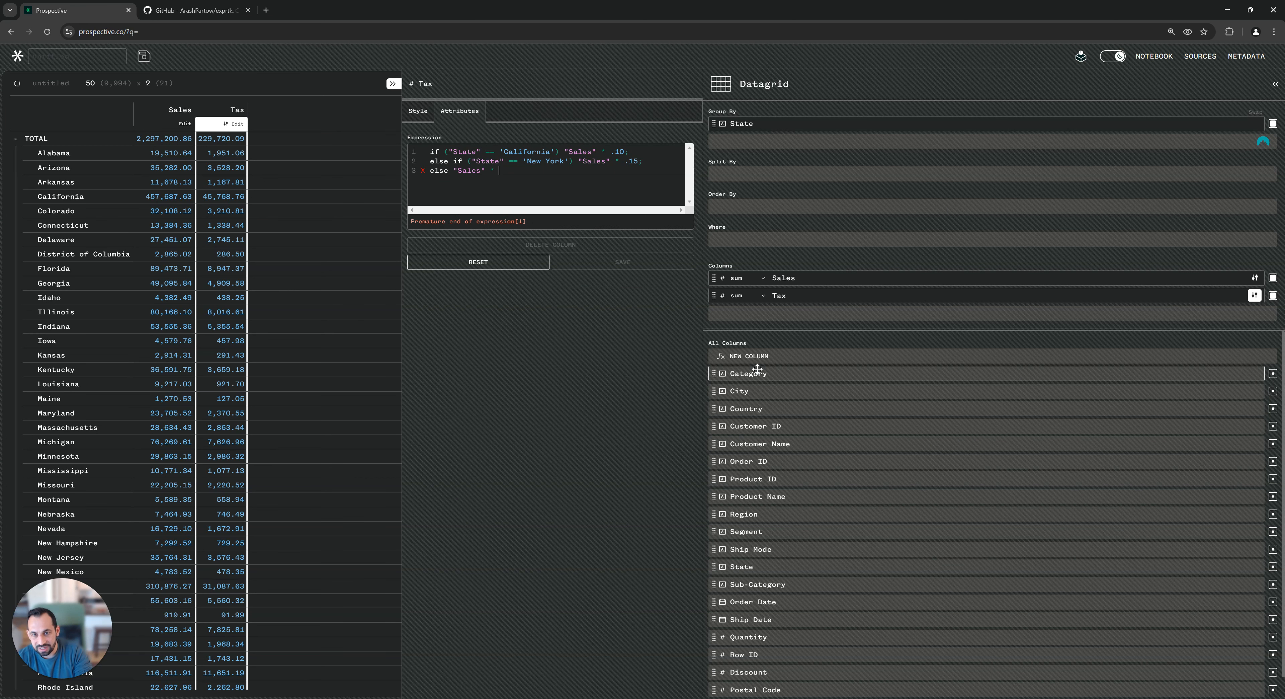
text(0.5;)
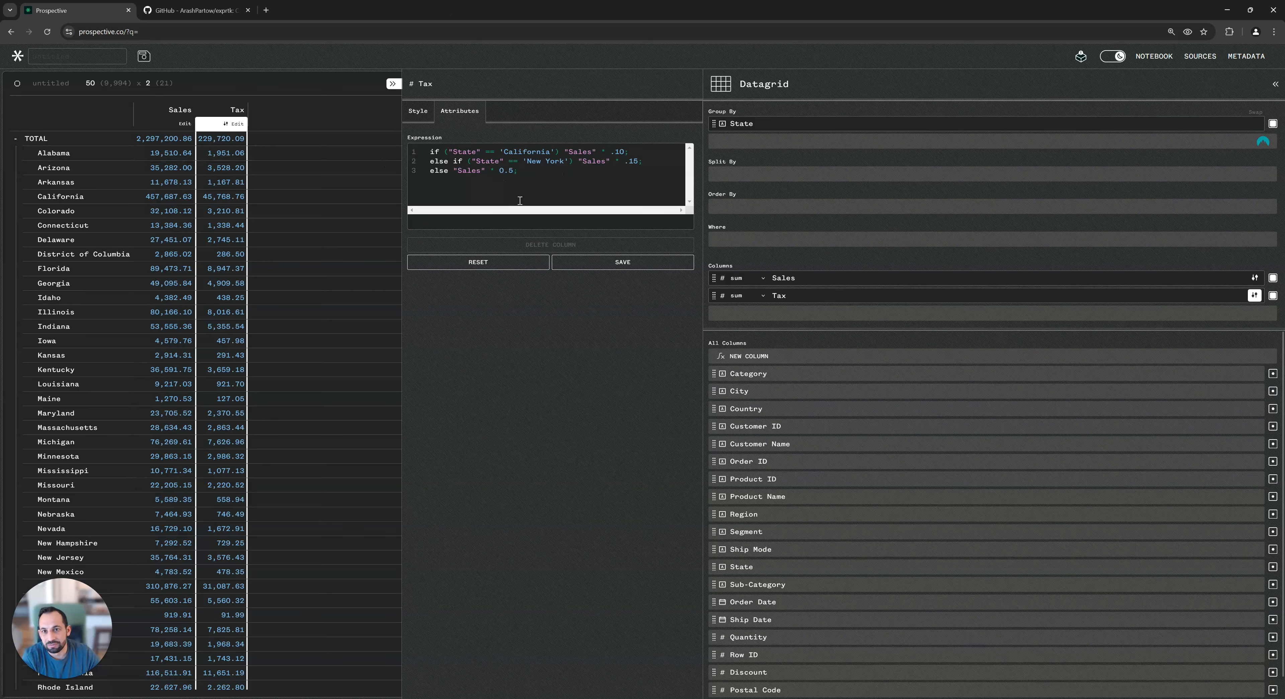
click(614, 268)
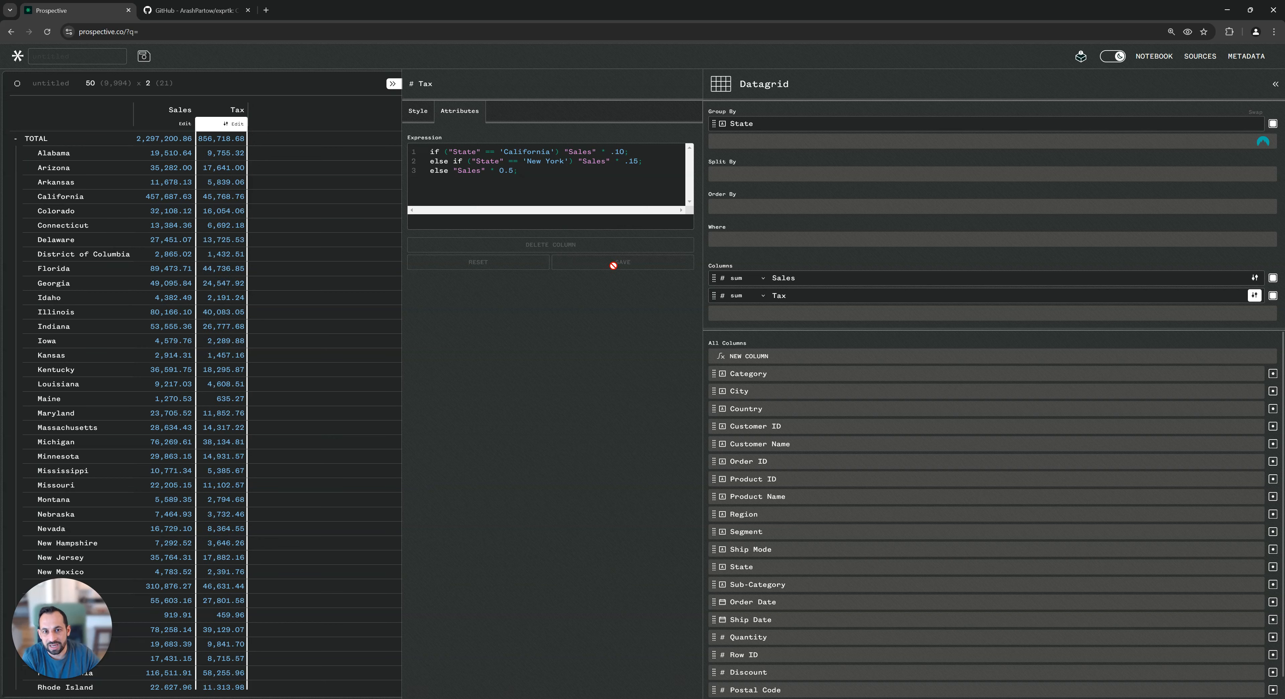